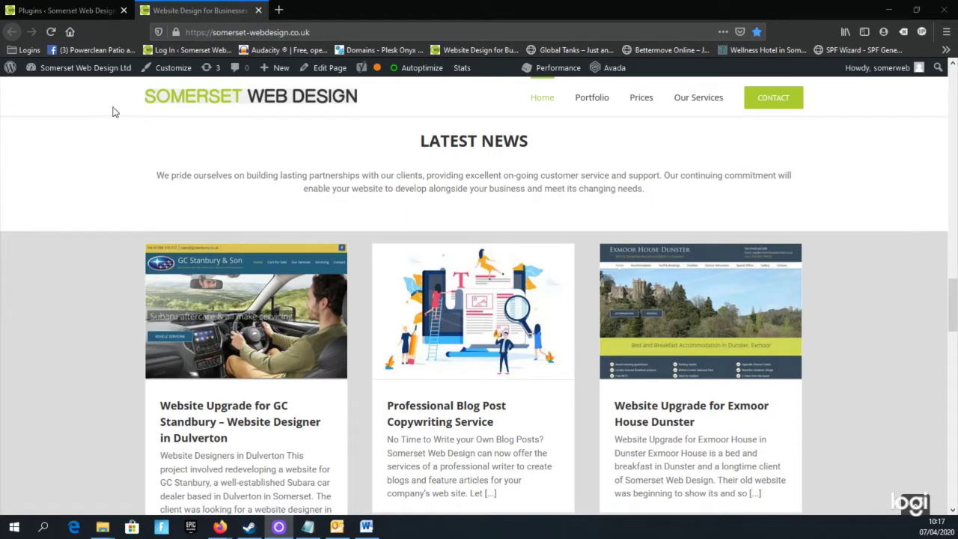
Step: Show the site-name dropdown with the Dashboard, Themes, Widgets and Menus shortcuts
mouse_move(93, 73)
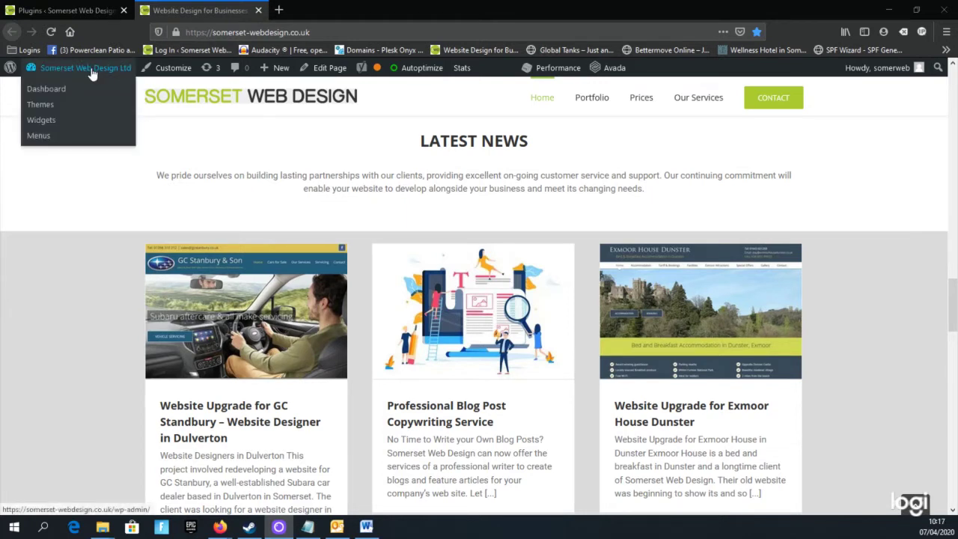
Step: Go to the admin Dashboard and bring up the Posts submenu
left_click(47, 90)
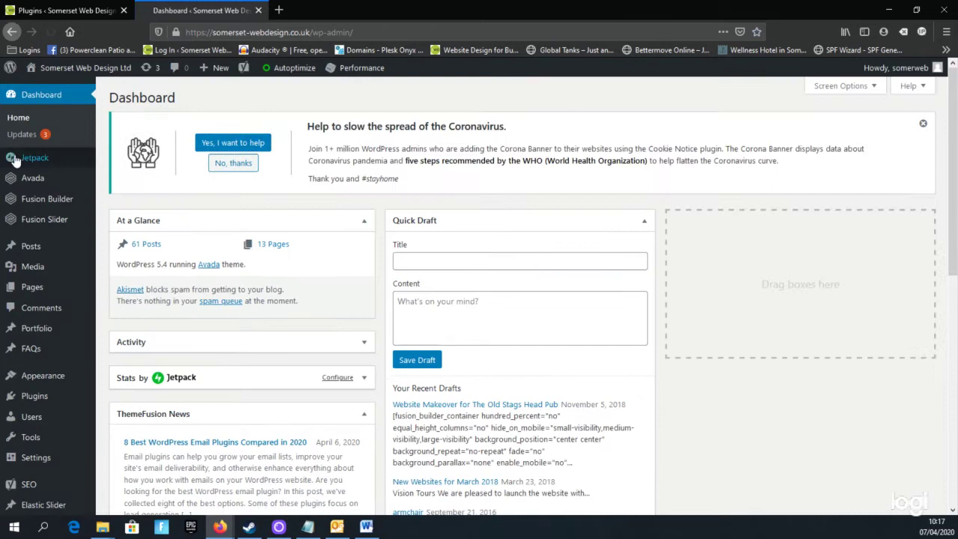
mouse_move(31, 251)
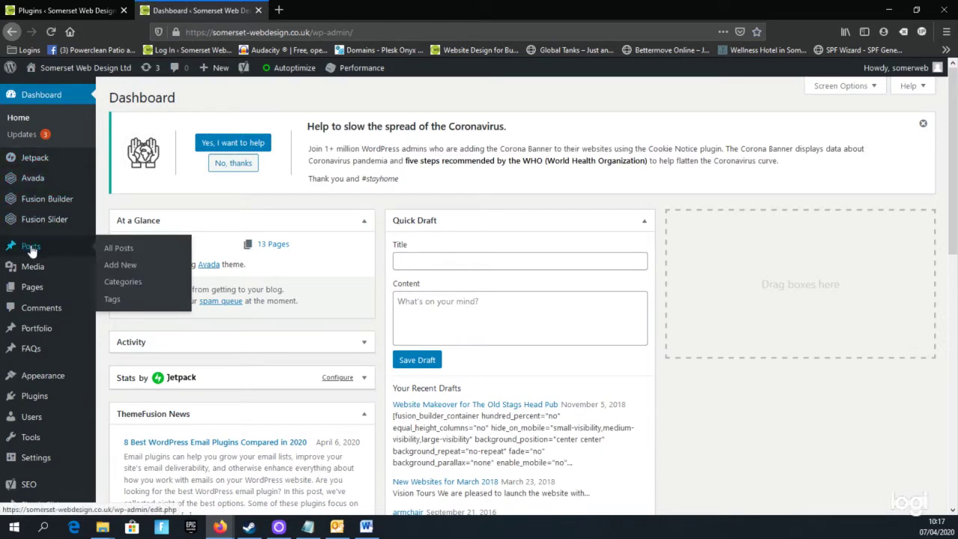
Step: Start a new post via Posts > Add New, with the caret in the empty title
left_click(130, 268)
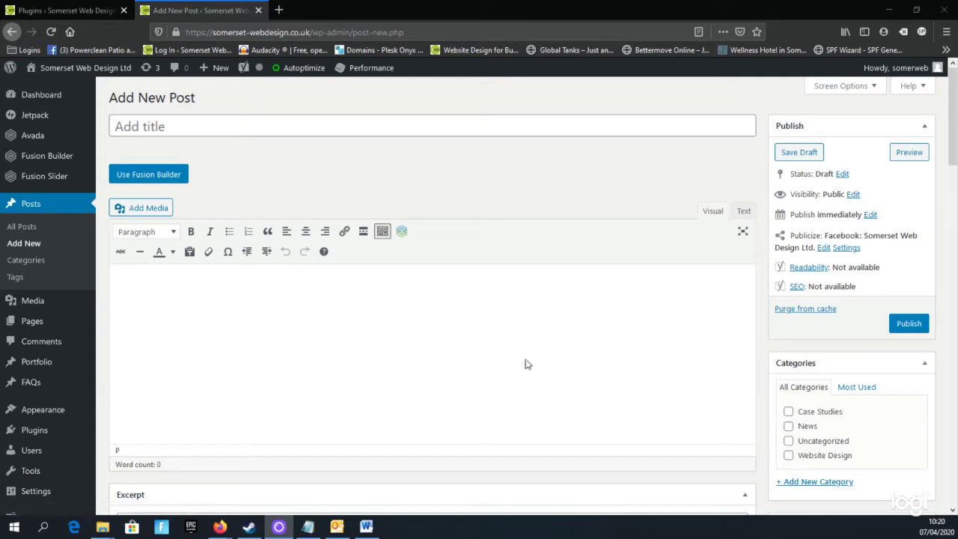
left_click(446, 368)
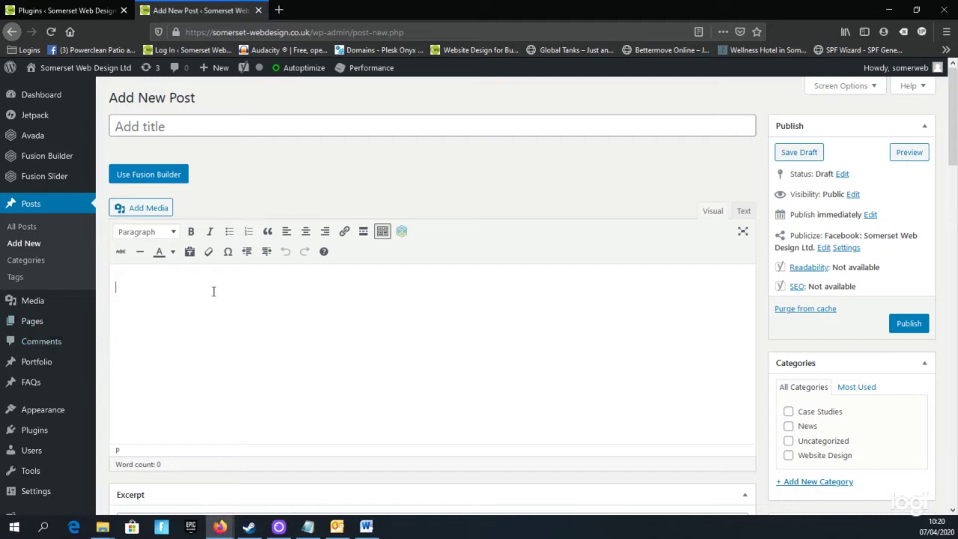
left_click(166, 126)
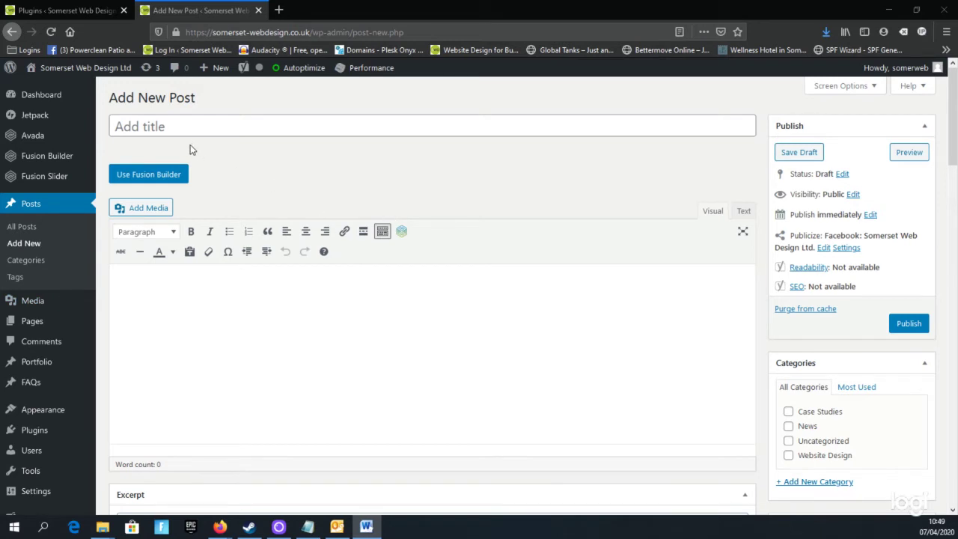
left_click(158, 126)
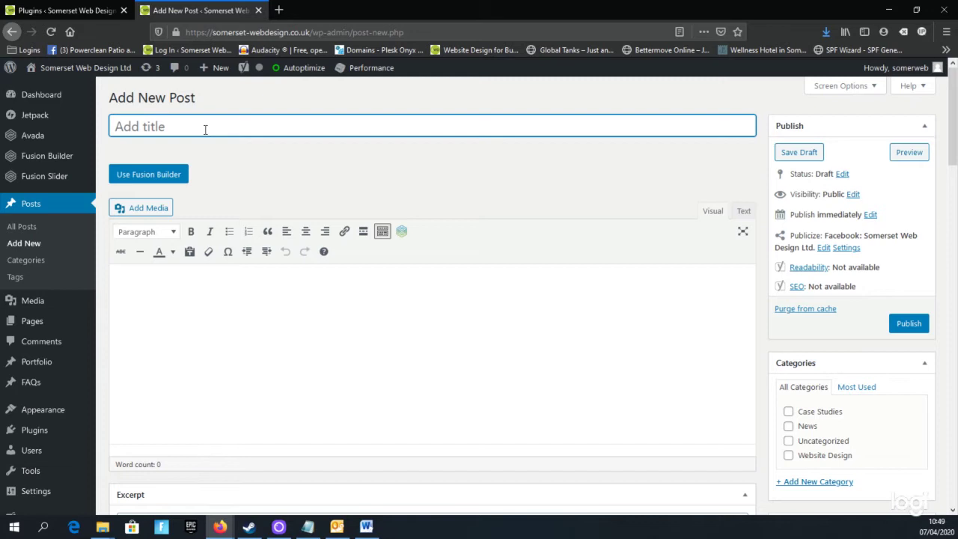
Step: Title the post 'Website Designer offering Great Value Website in Somerset', fixing the capital E
type("Website DEsigner offering Great")
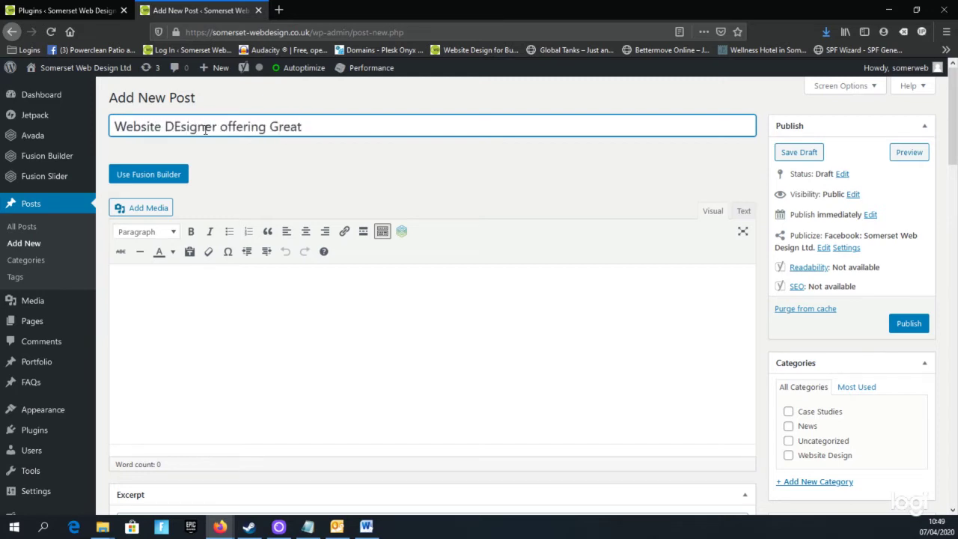
type(" Value Website ")
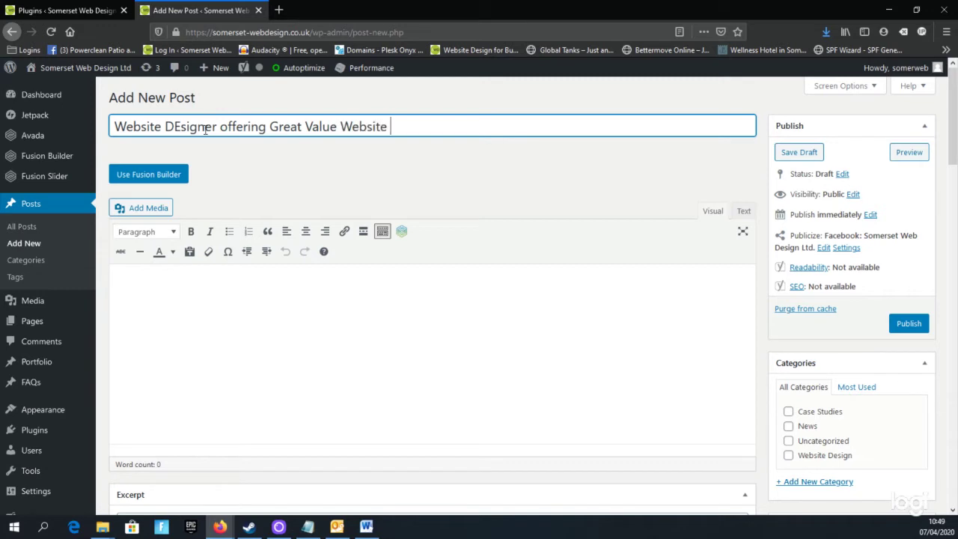
type("in Somerset")
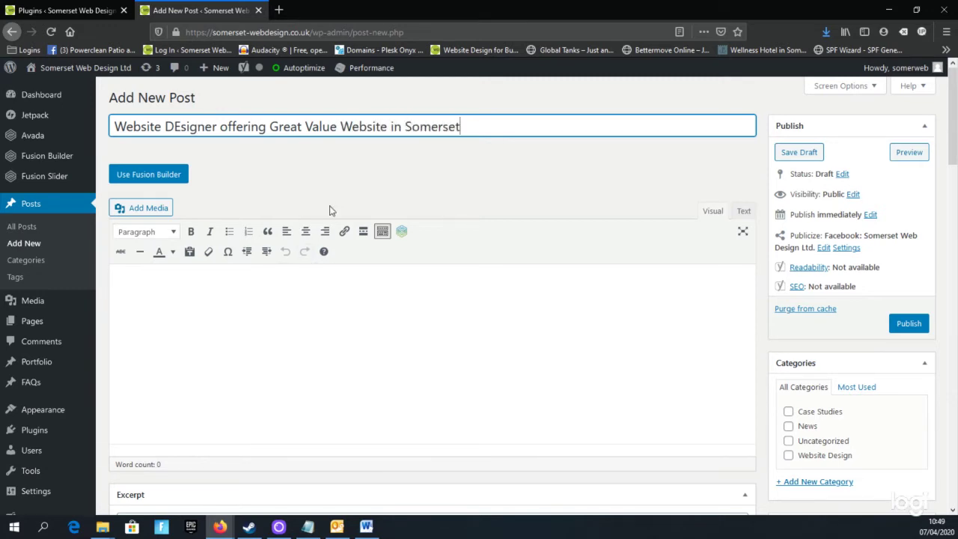
left_click(180, 126)
key("BackSpace")
type("e")
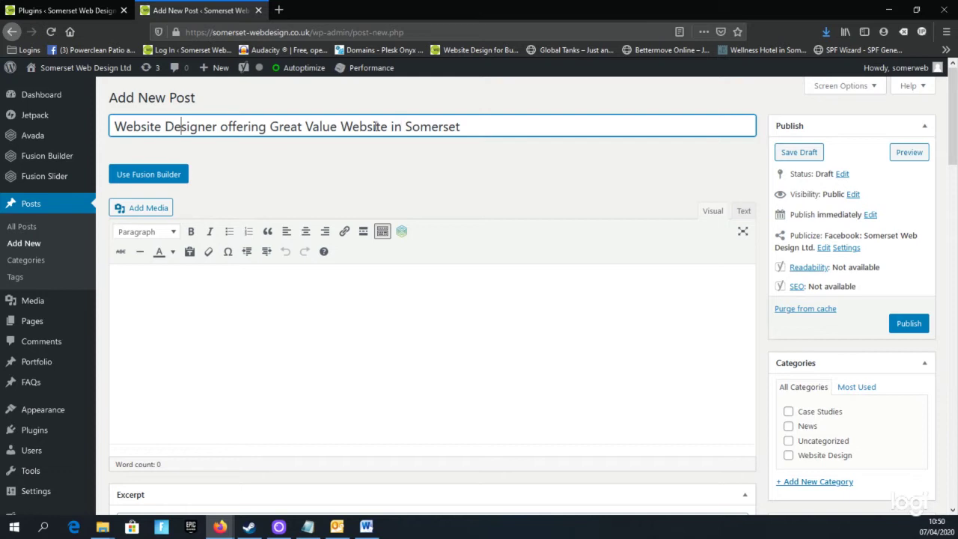
left_click_drag(405, 127, 464, 124)
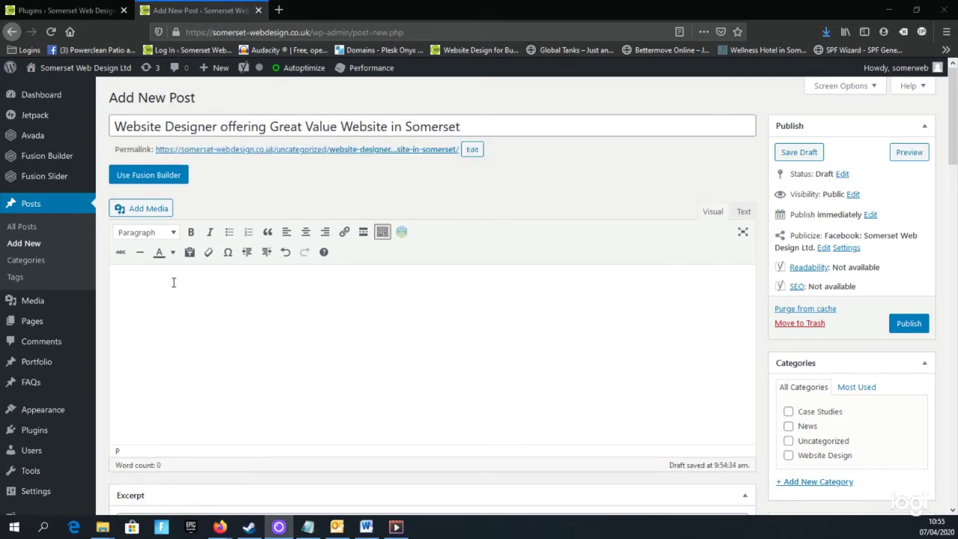
Step: Write 'Please enter the description of your post here.' as the post body
left_click(126, 279)
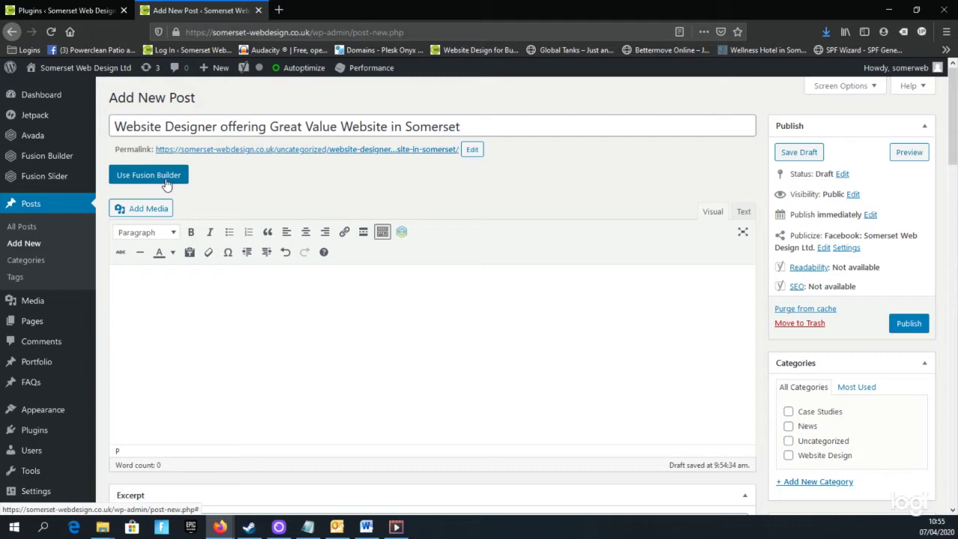
scroll(147, 349, "down", 1)
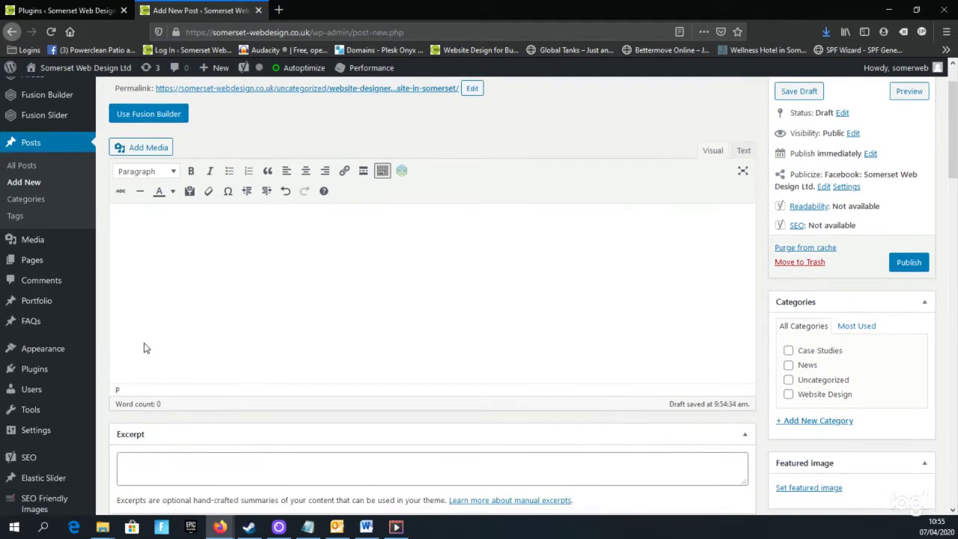
scroll(147, 349, "up", 1)
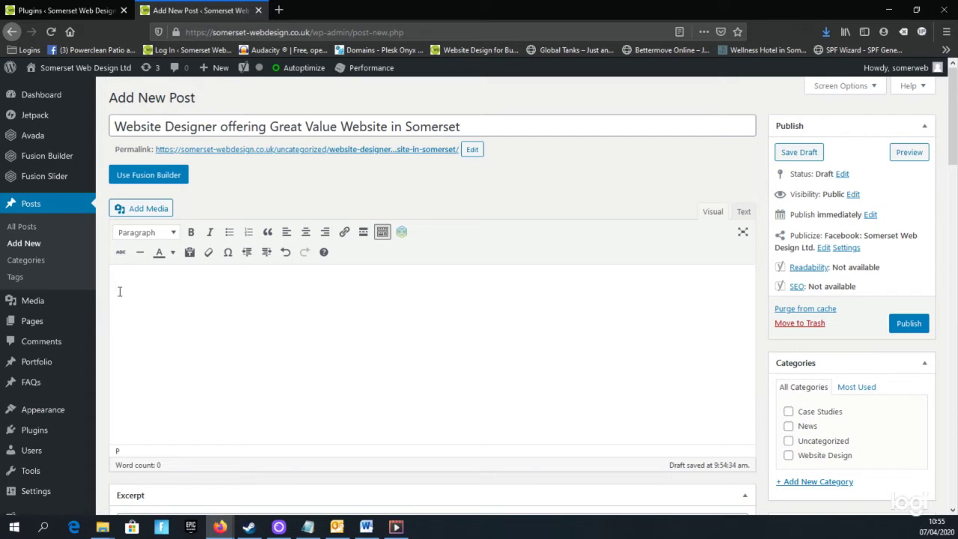
type("Please enter the description of")
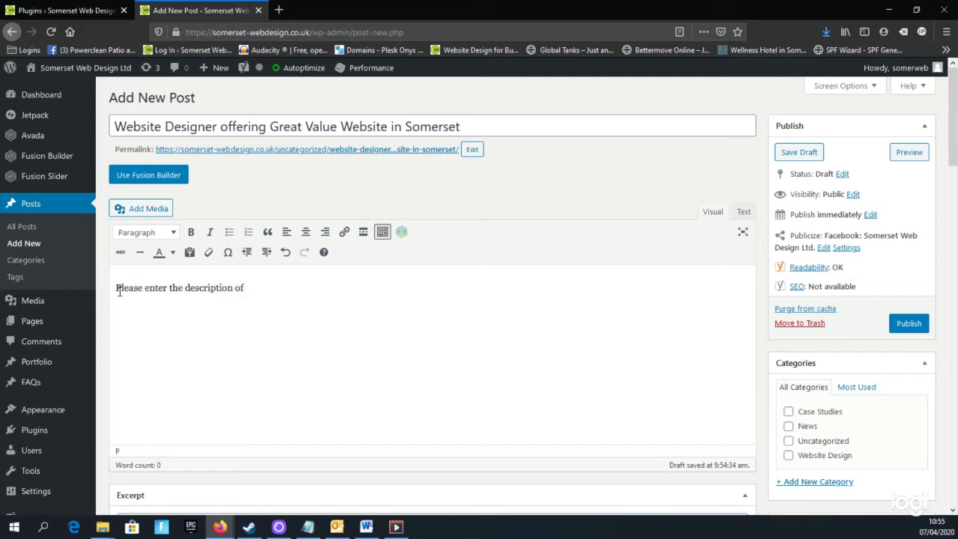
type(" your post here.")
scroll(334, 306, "down", 2)
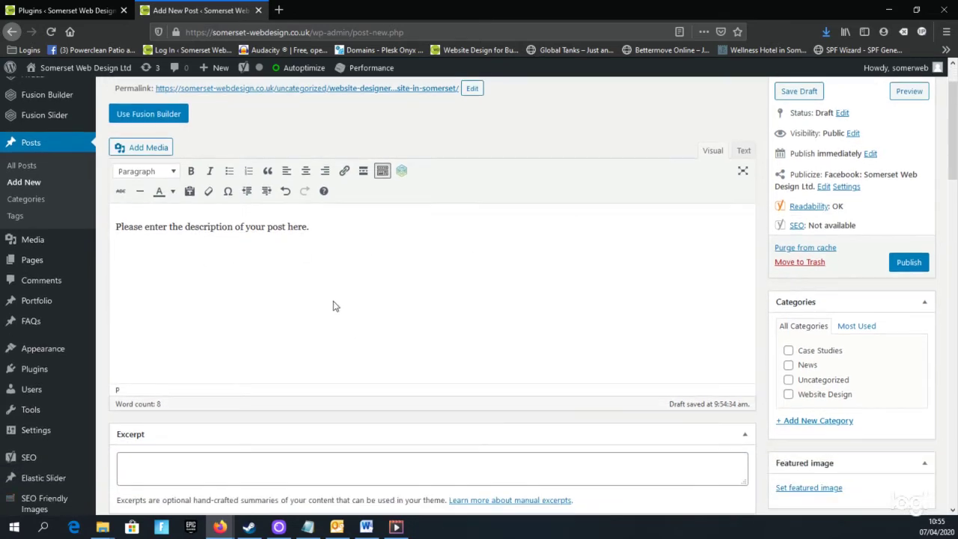
scroll(270, 304, "up", 2)
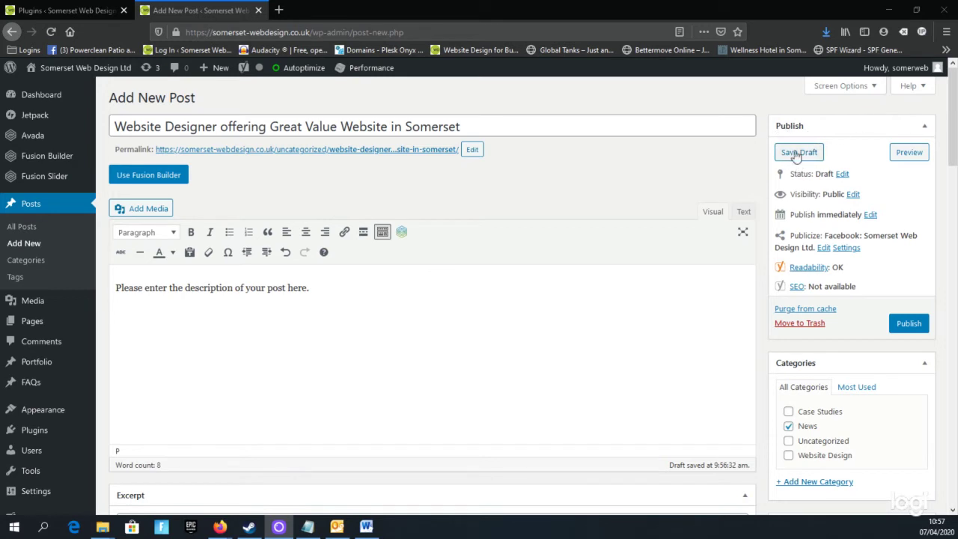
Step: Save the post as a draft so its permalink moves under /news/
left_click(798, 154)
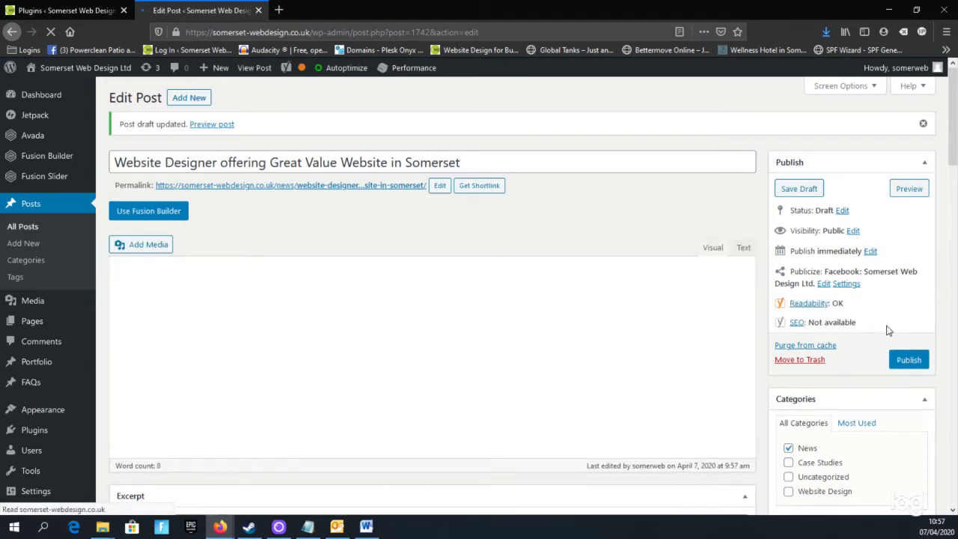
scroll(653, 336, "down", 2)
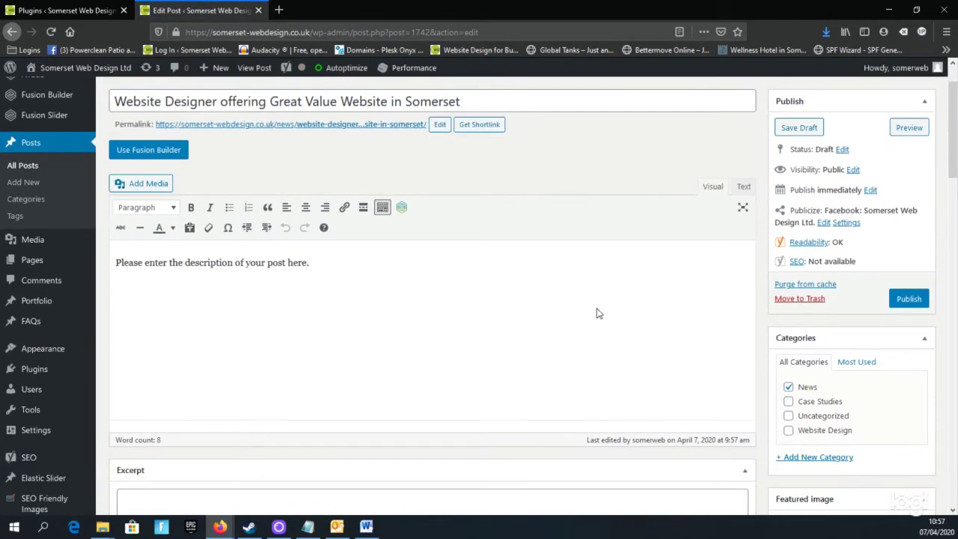
scroll(558, 359, "up", 2)
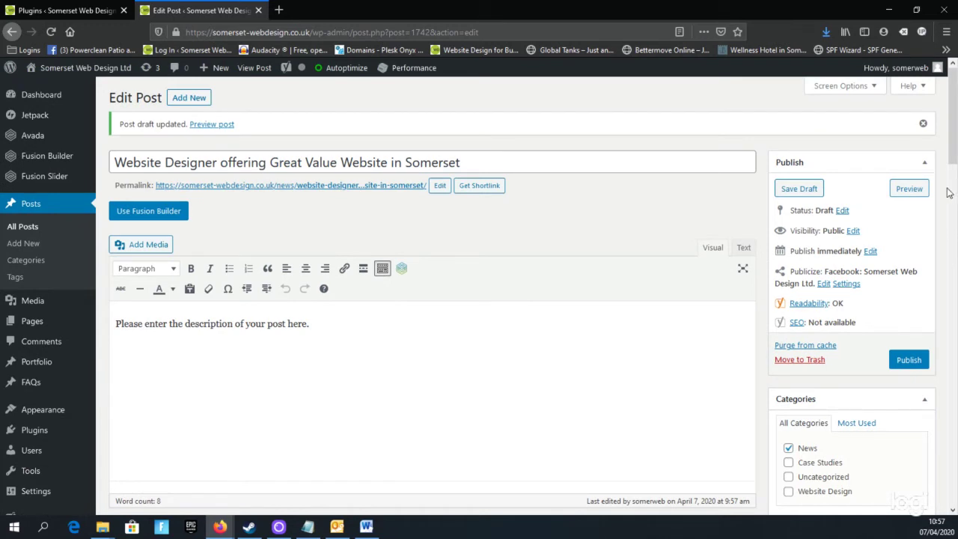
left_click_drag(790, 271, 917, 273)
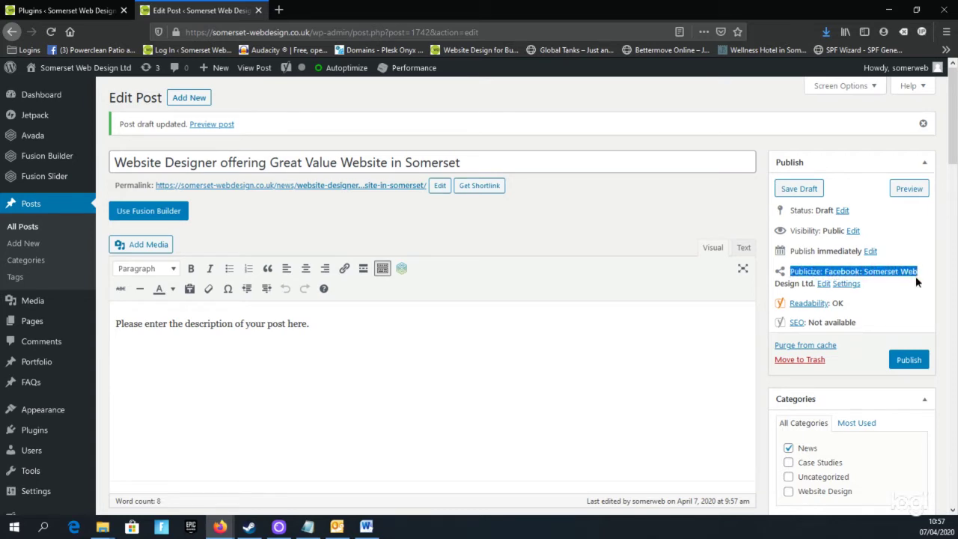
left_click(881, 282)
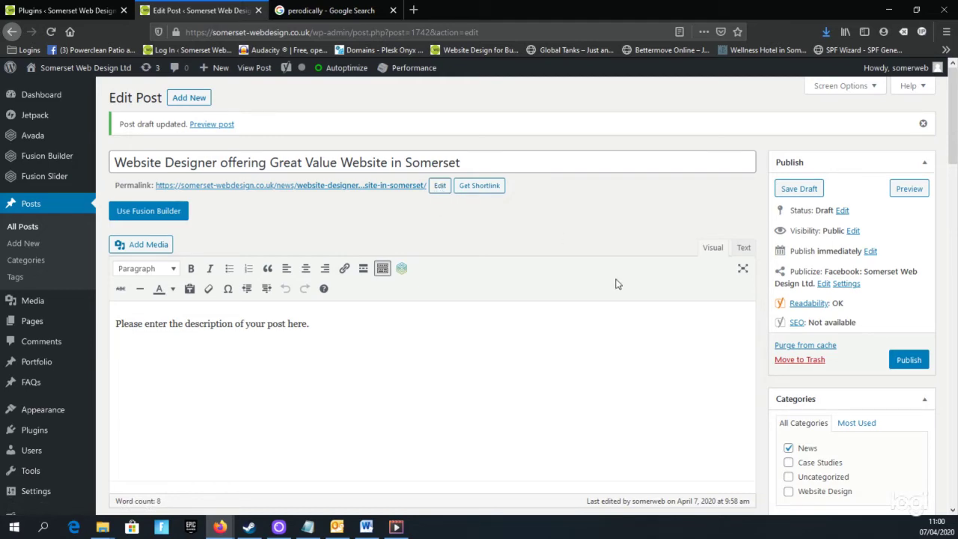
scroll(603, 282, "down", 2)
scroll(377, 195, "up", 2)
scroll(303, 374, "down", 2)
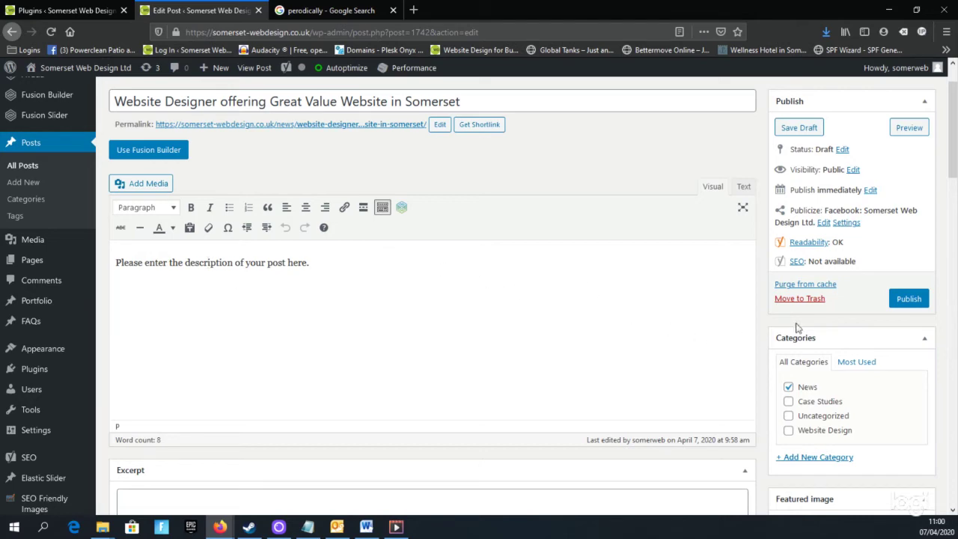
scroll(850, 318, "down", 4)
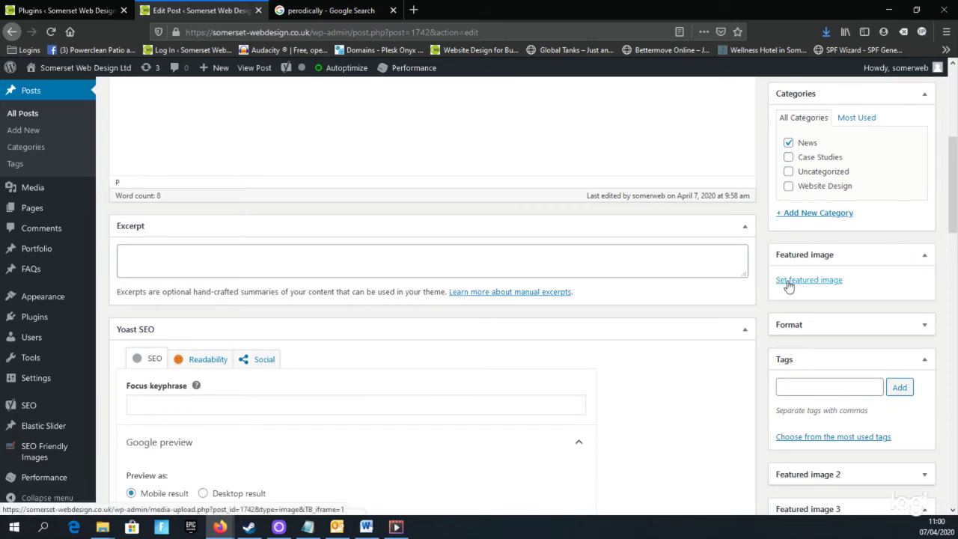
scroll(789, 288, "up", 1)
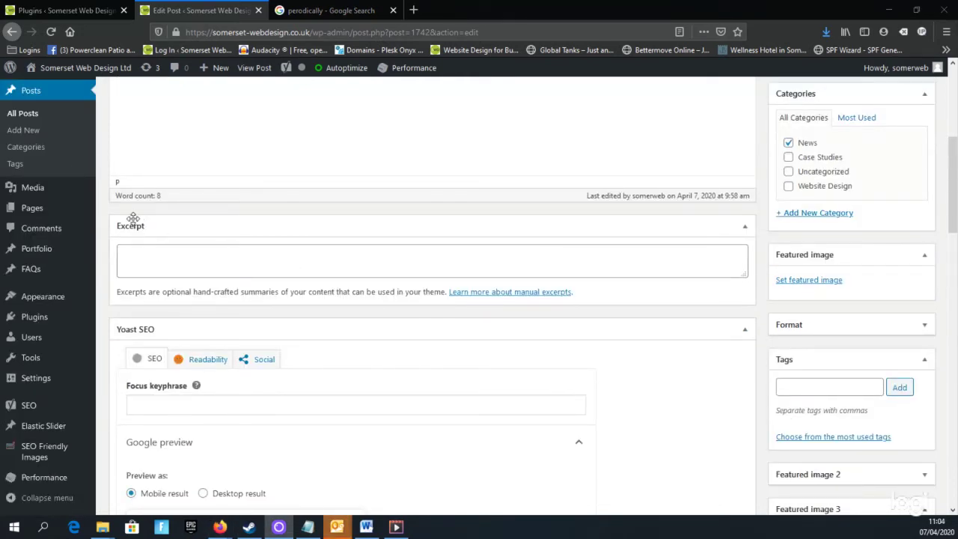
left_click(179, 261)
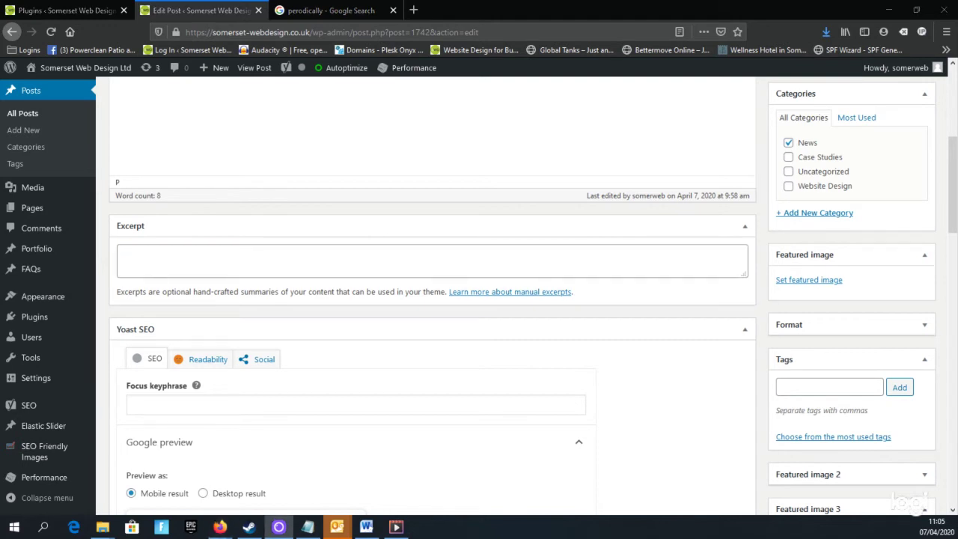
Step: Add 'wordpress' as a tag in the post's Tags box
scroll(609, 362, "down", 3)
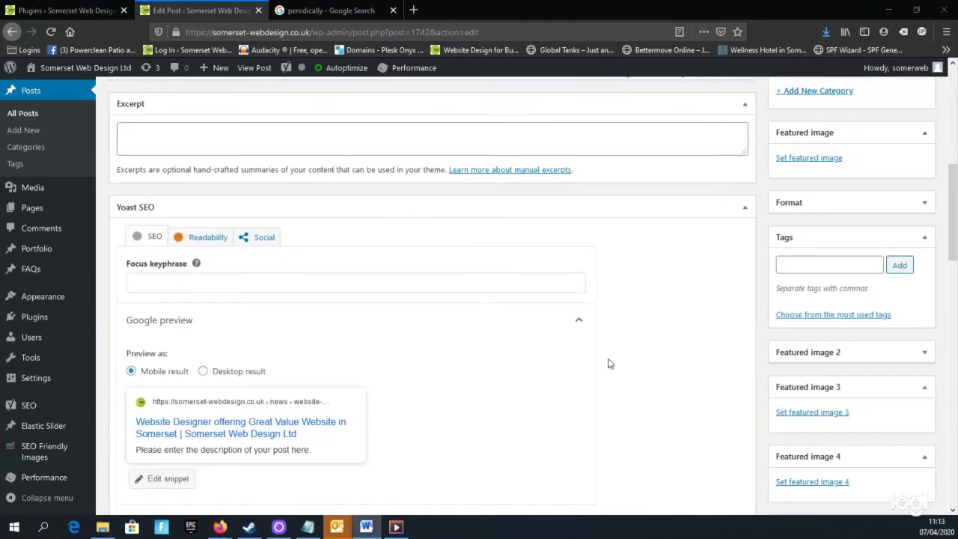
left_click(829, 266)
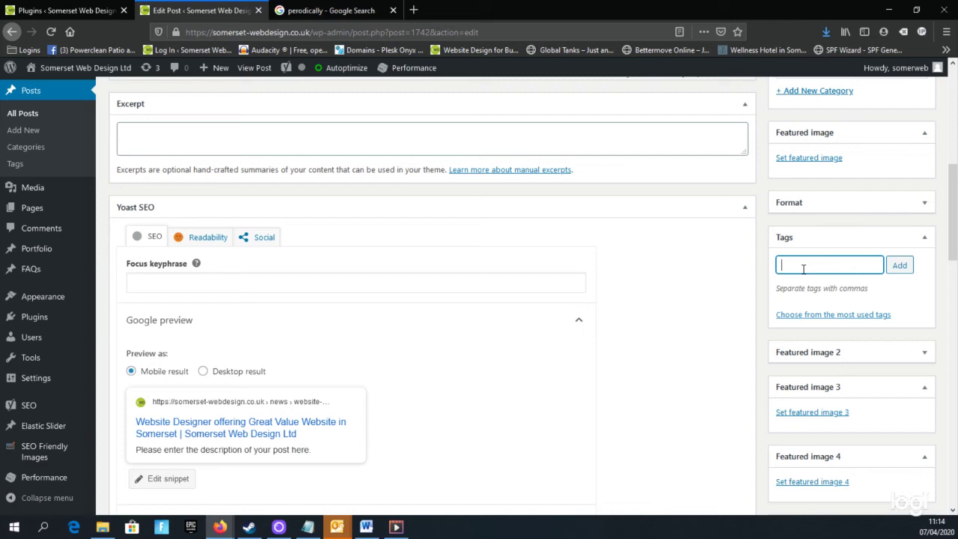
type("wordpress")
key("Return")
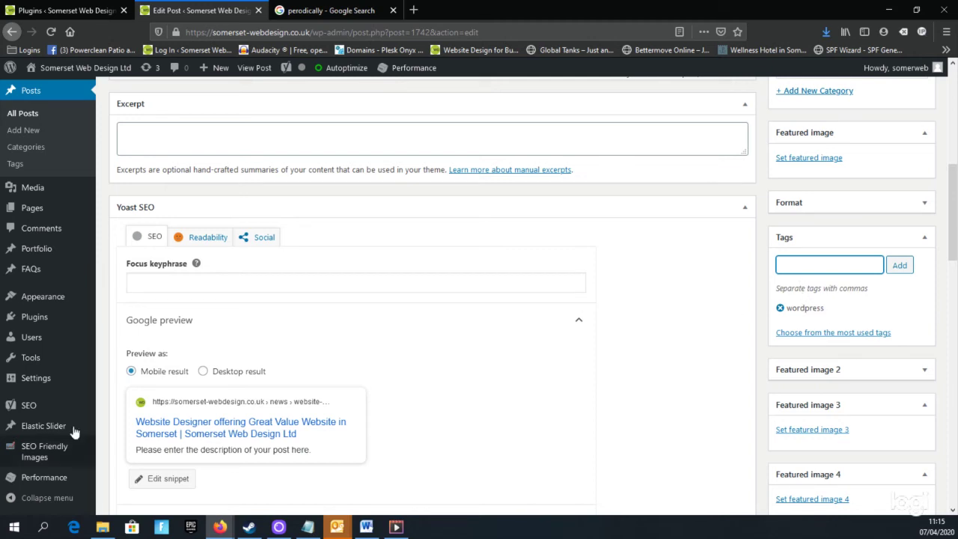
key("alt+Tab")
scroll(431, 299, "down", 1)
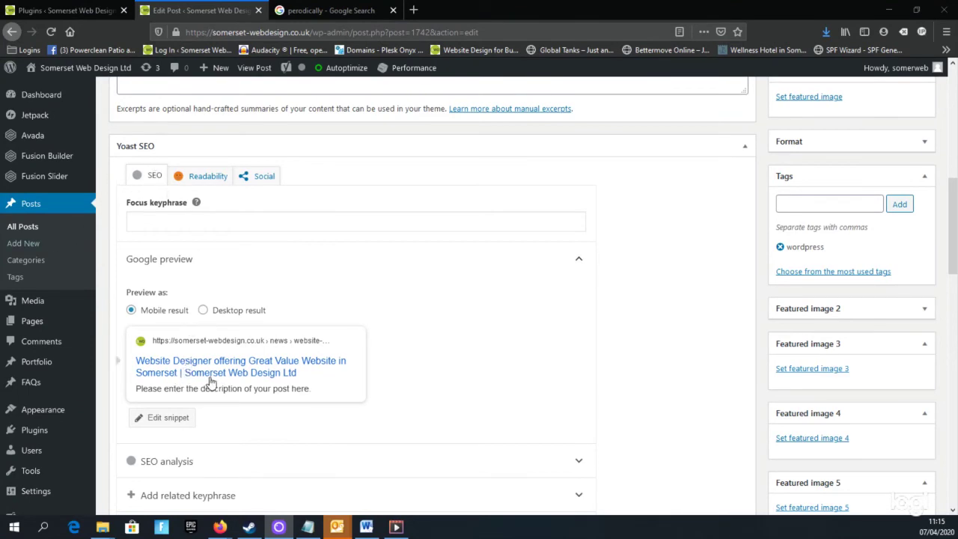
scroll(179, 378, "down", 1)
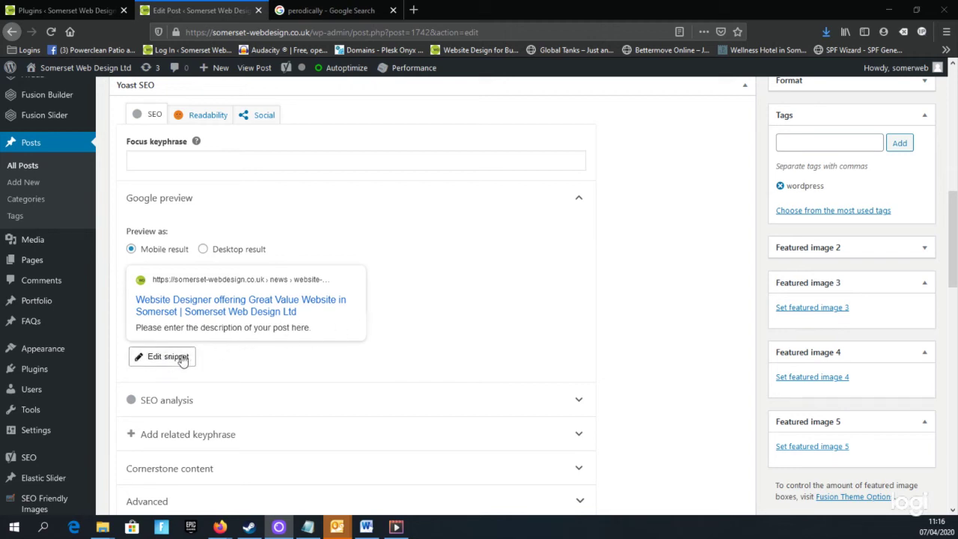
scroll(402, 333, "up", 8)
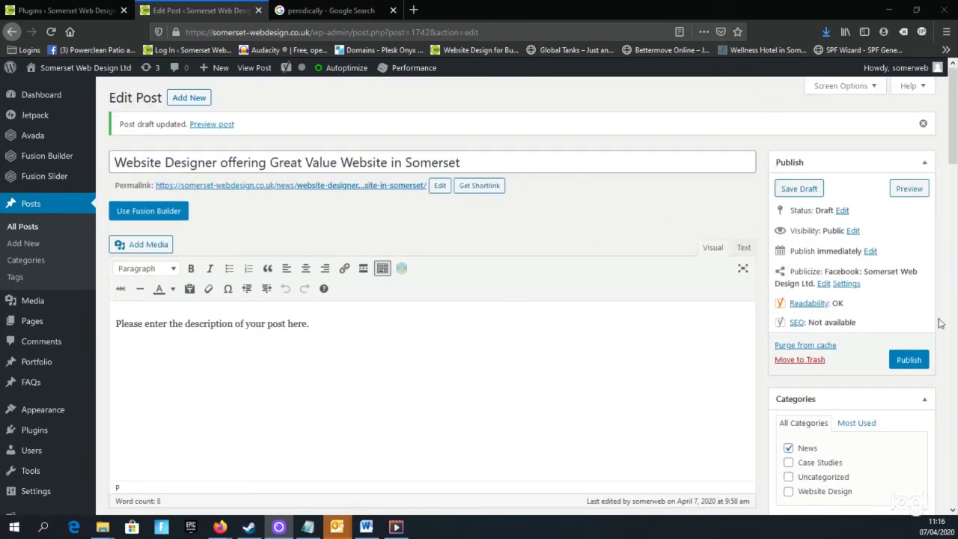
scroll(739, 306, "down", 1)
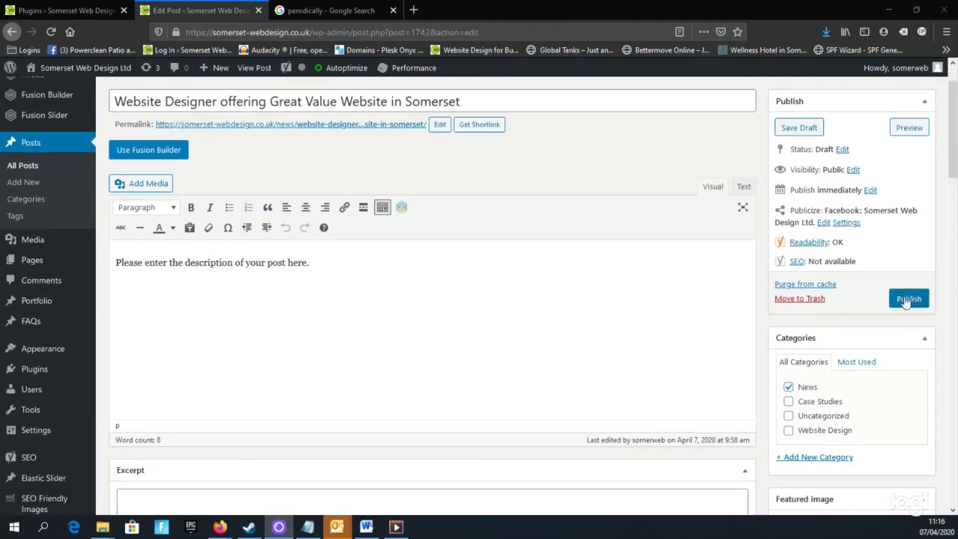
scroll(890, 300, "up", 1)
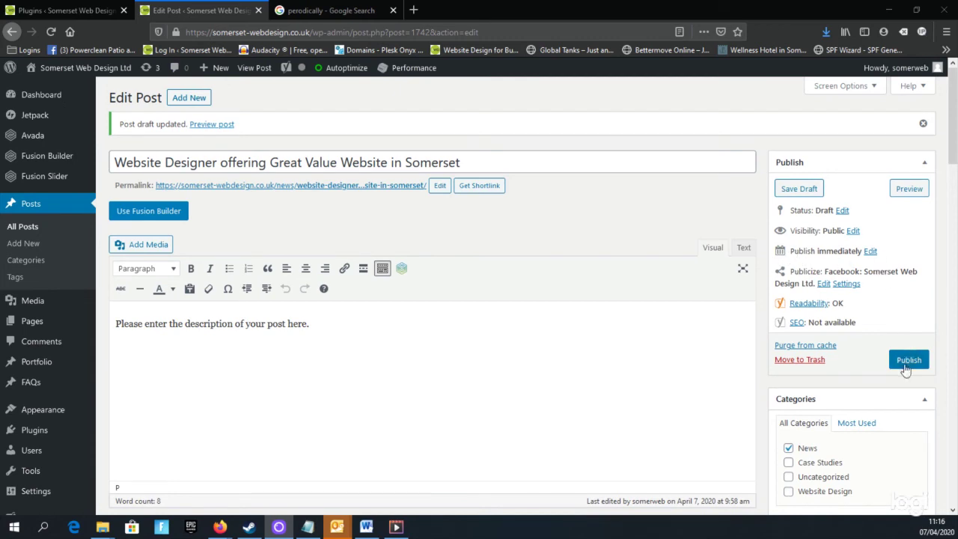
left_click(870, 251)
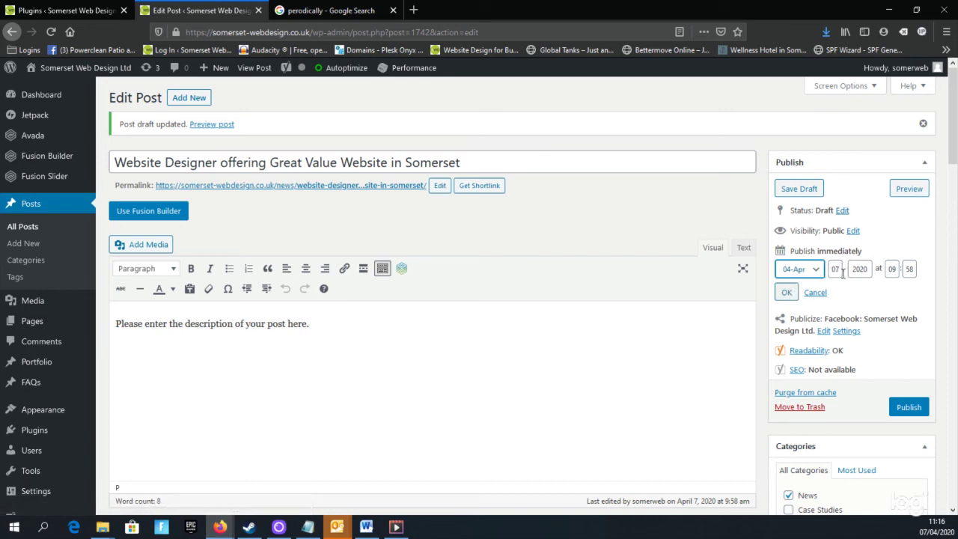
left_click(786, 291)
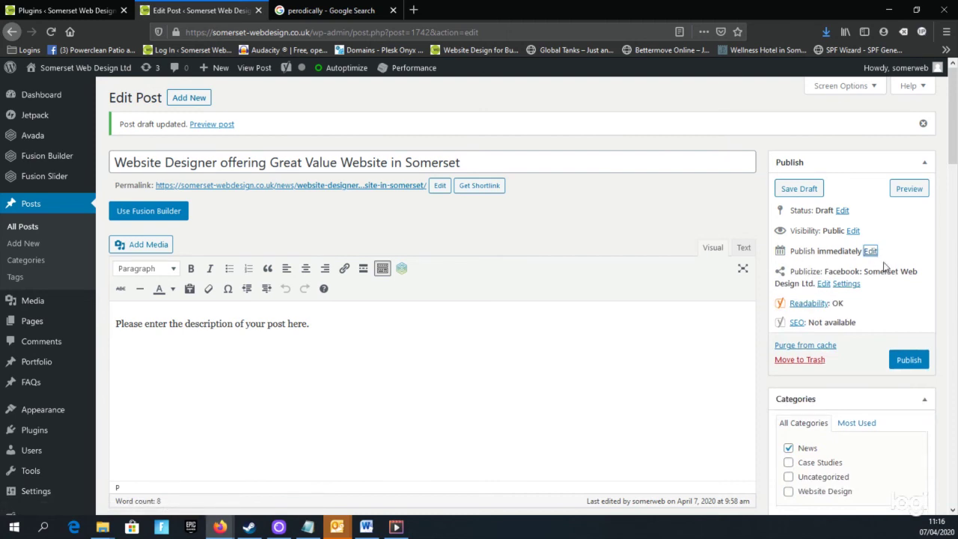
scroll(884, 268, "down", 1)
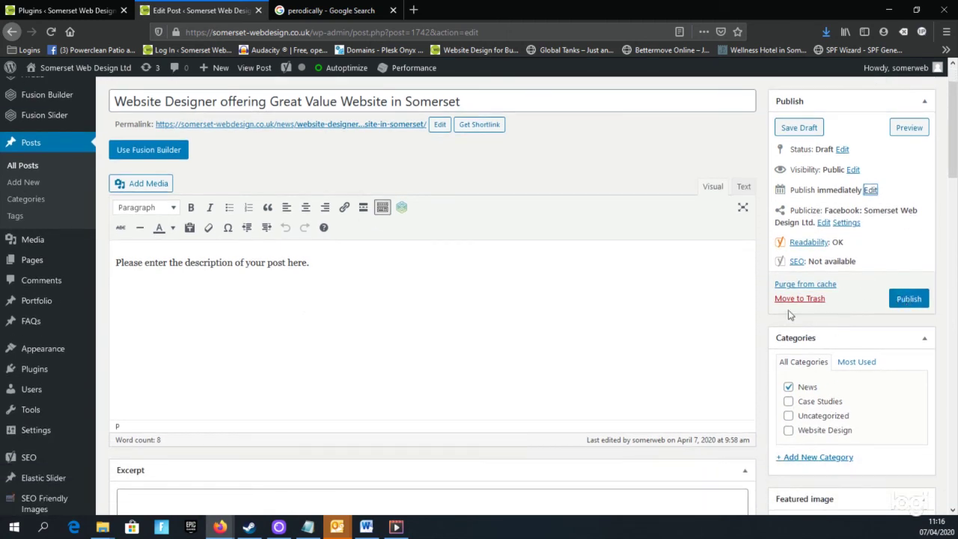
scroll(900, 300, "up", 1)
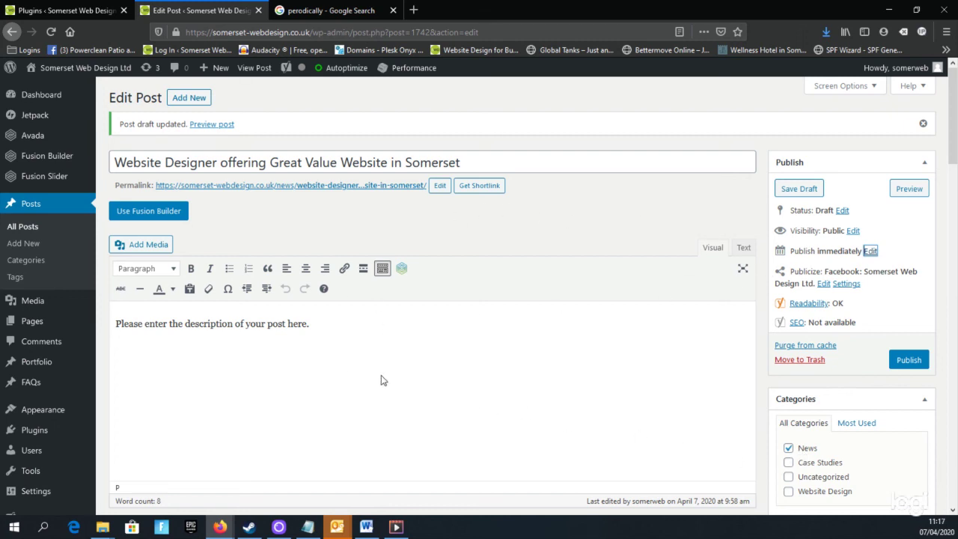
scroll(506, 377, "down", 2)
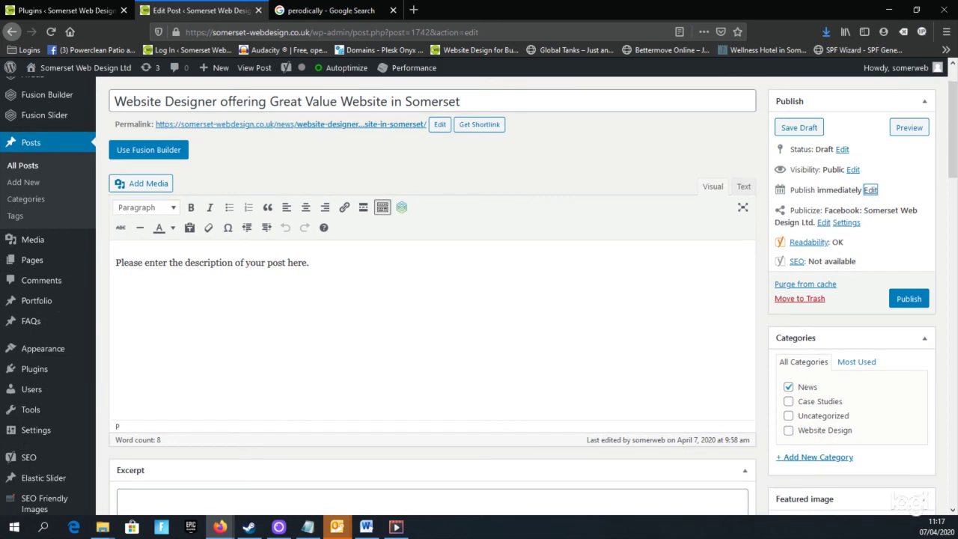
scroll(502, 302, "up", 1)
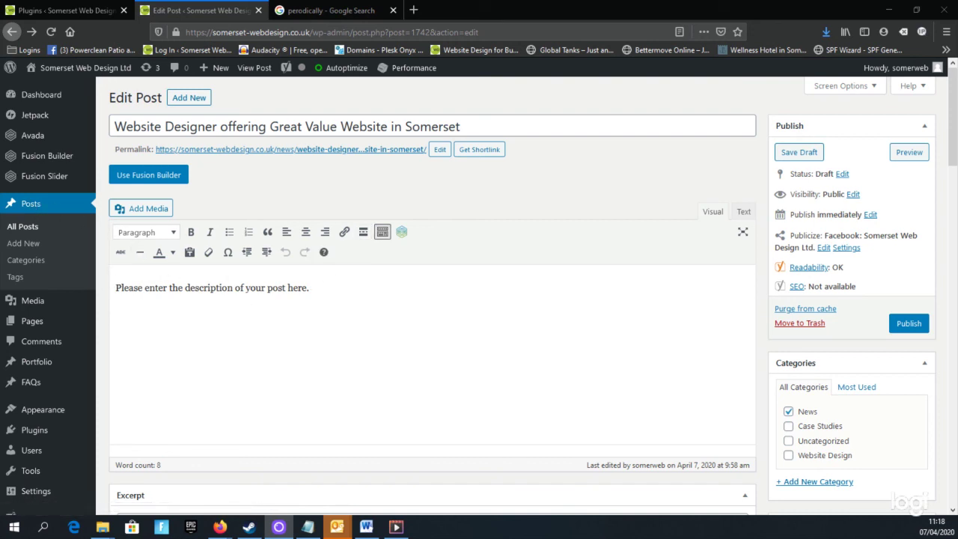
scroll(786, 389, "down", 2)
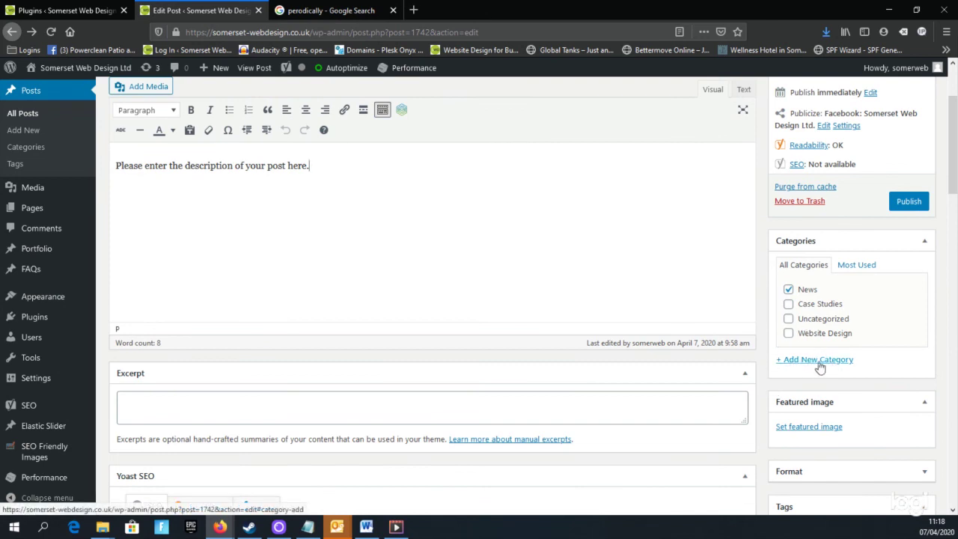
scroll(494, 332, "up", 2)
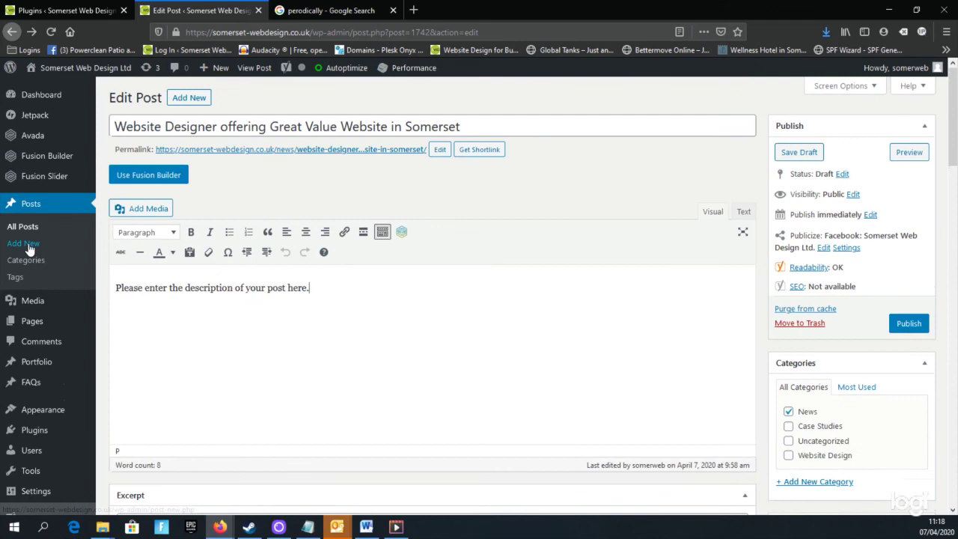